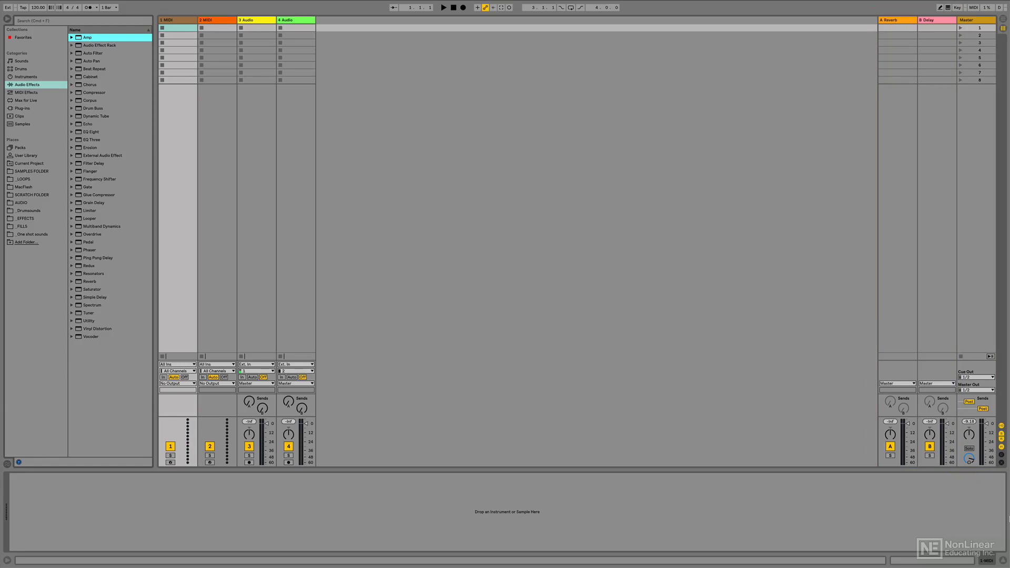
- Move a warp marker in the PTB_124_bangs clip earlier, squeezing the hits before it
key("Tab")
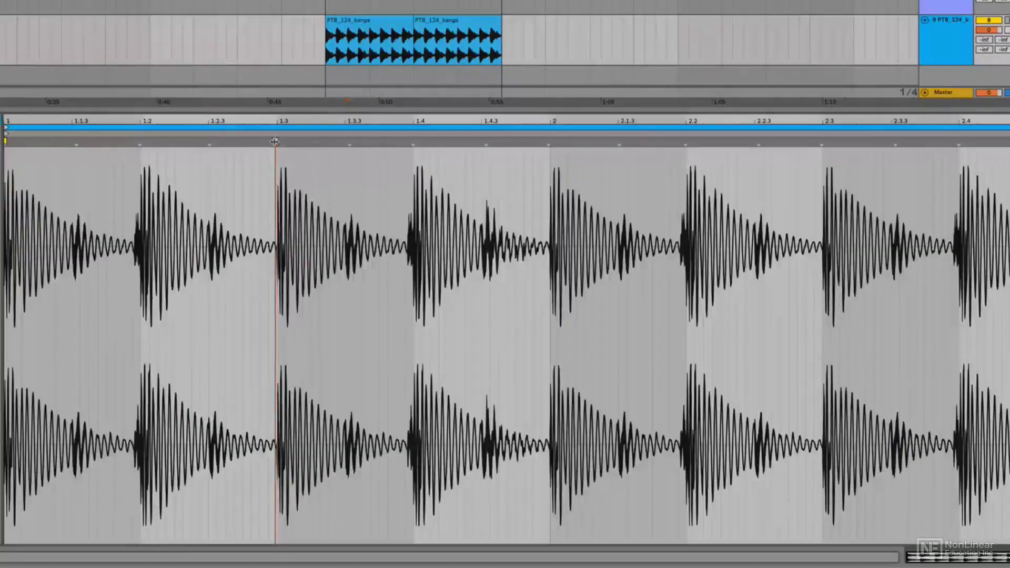
left_click_drag(275, 141, 208, 144)
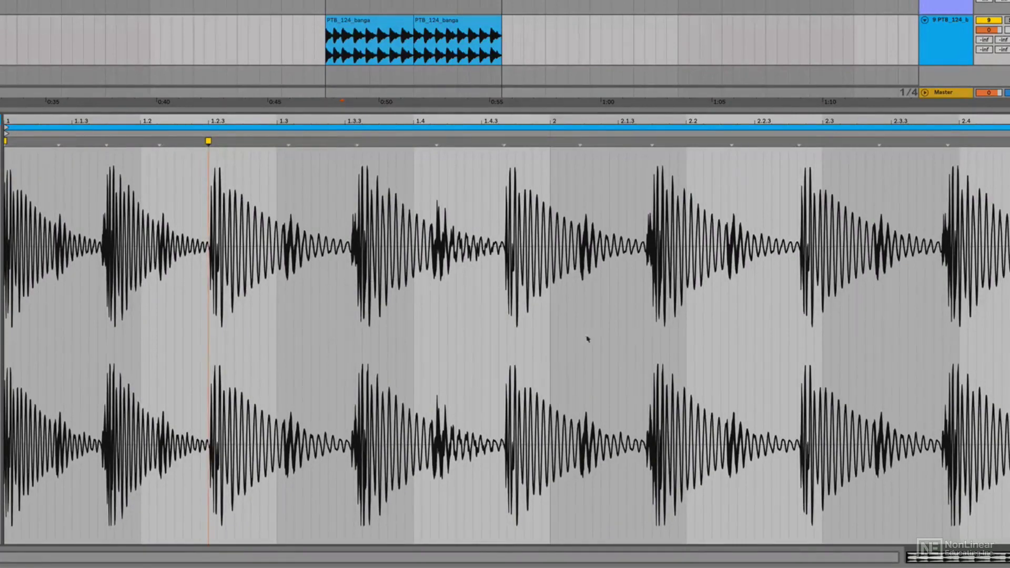